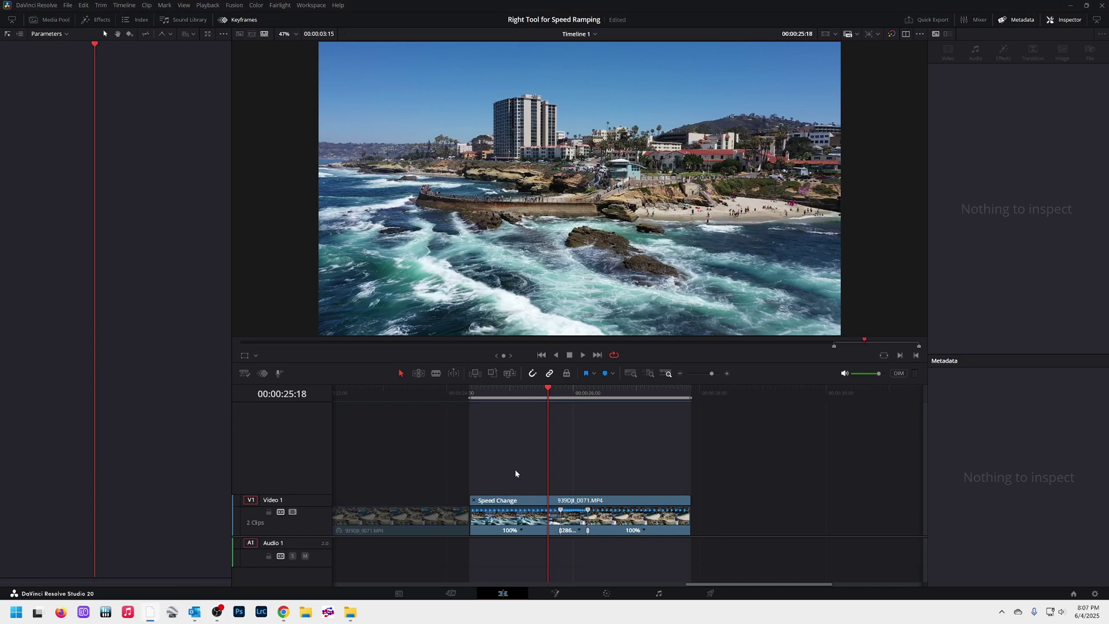
Play the drone clip in the Edit page to preview its existing speed ramp
click(582, 356)
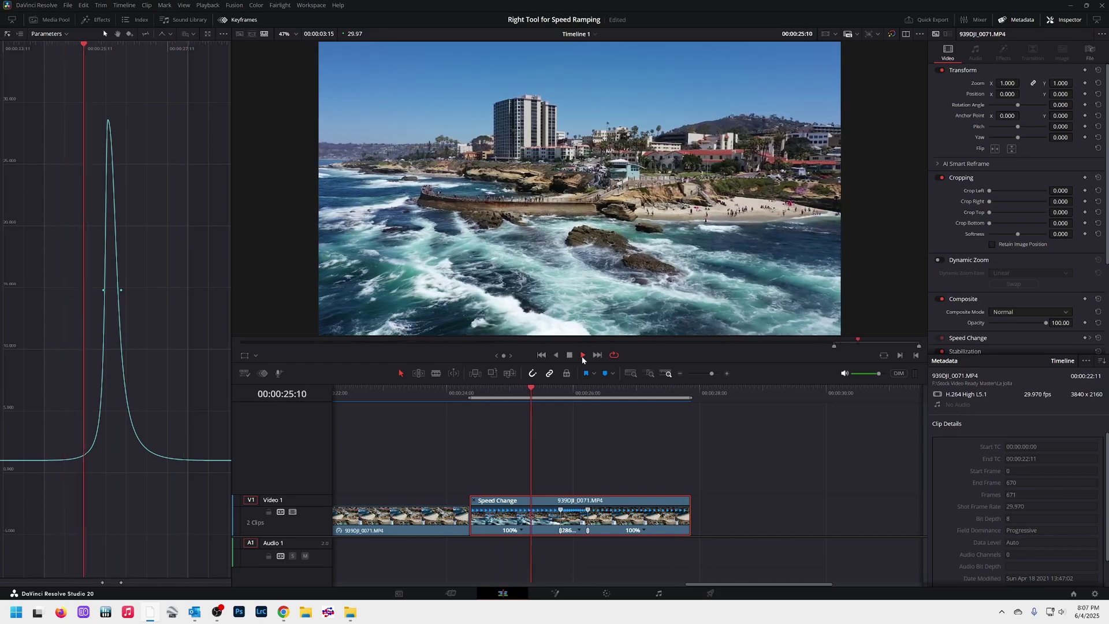
click(581, 355)
drag(478, 401, 655, 413)
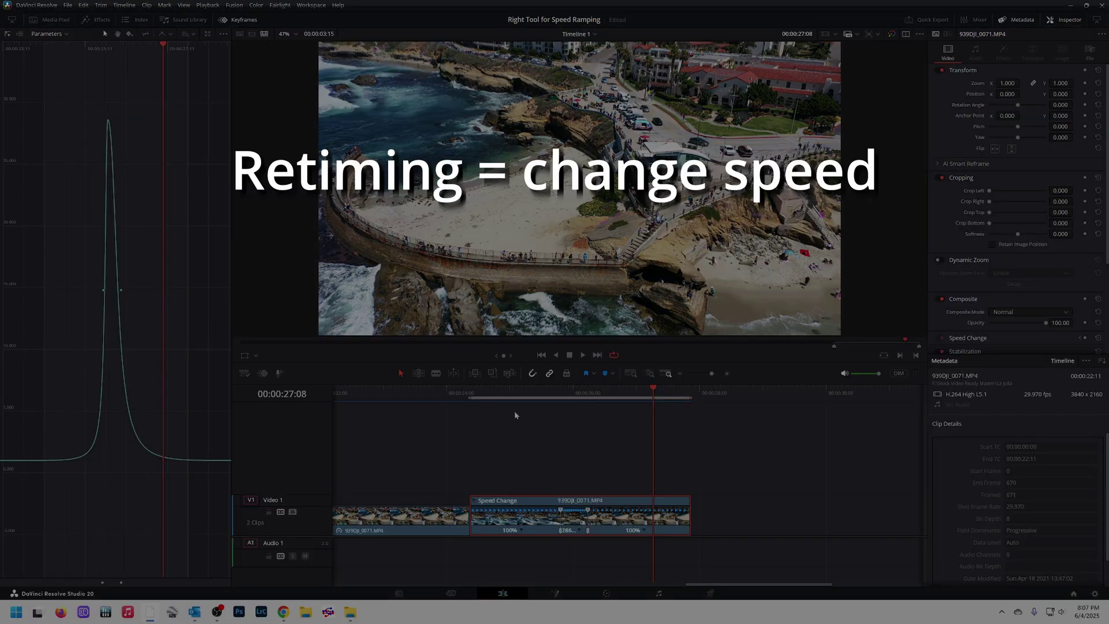
click(494, 394)
key(space)
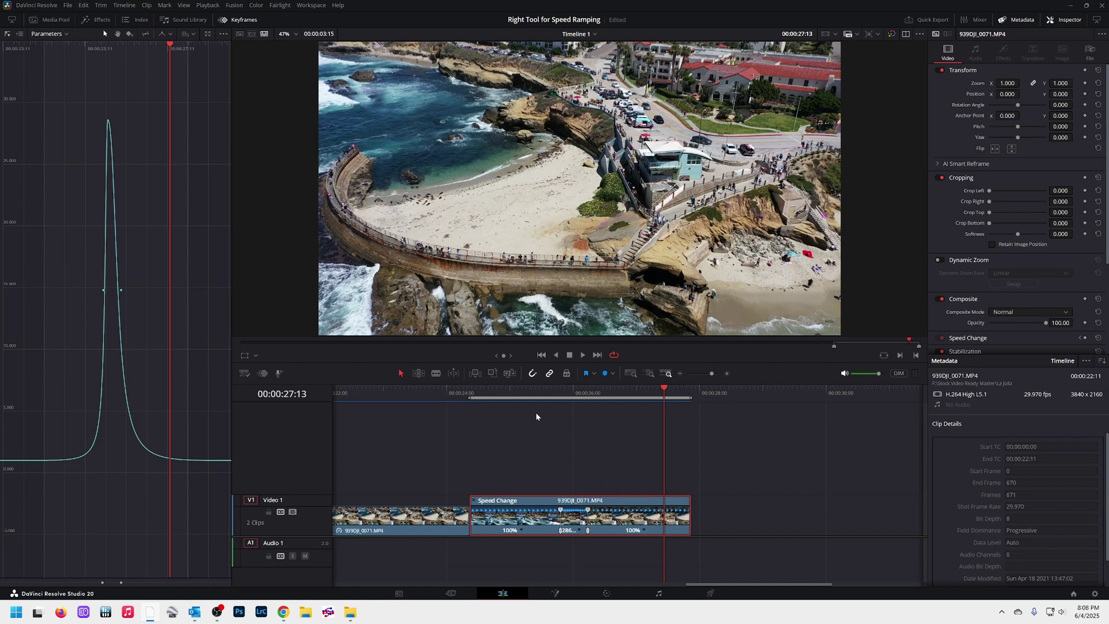
click(529, 396)
key(space)
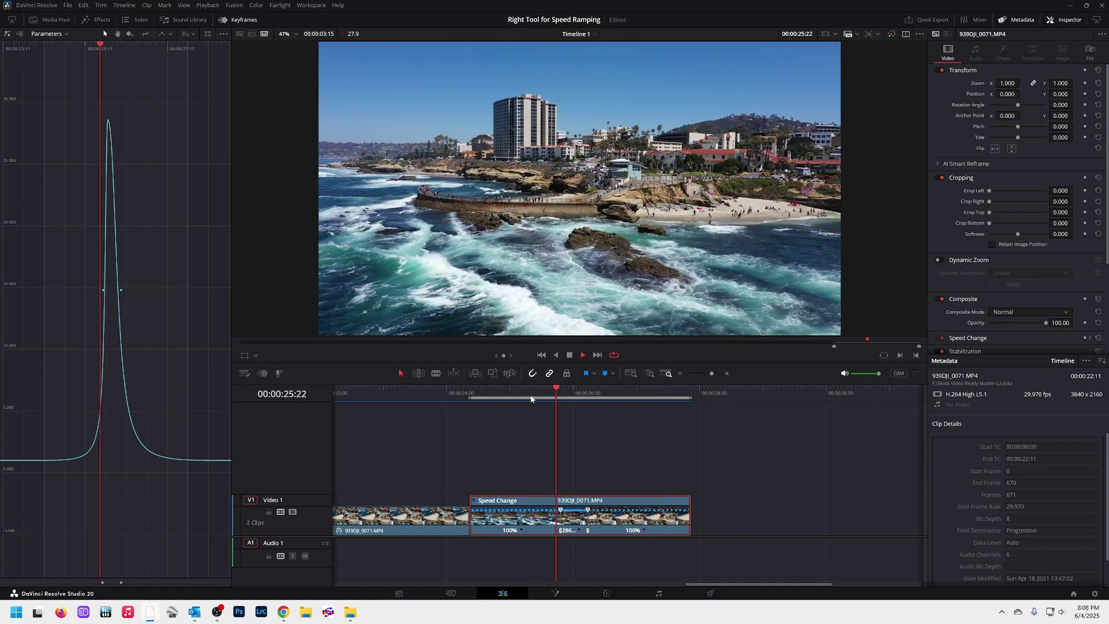
key(space)
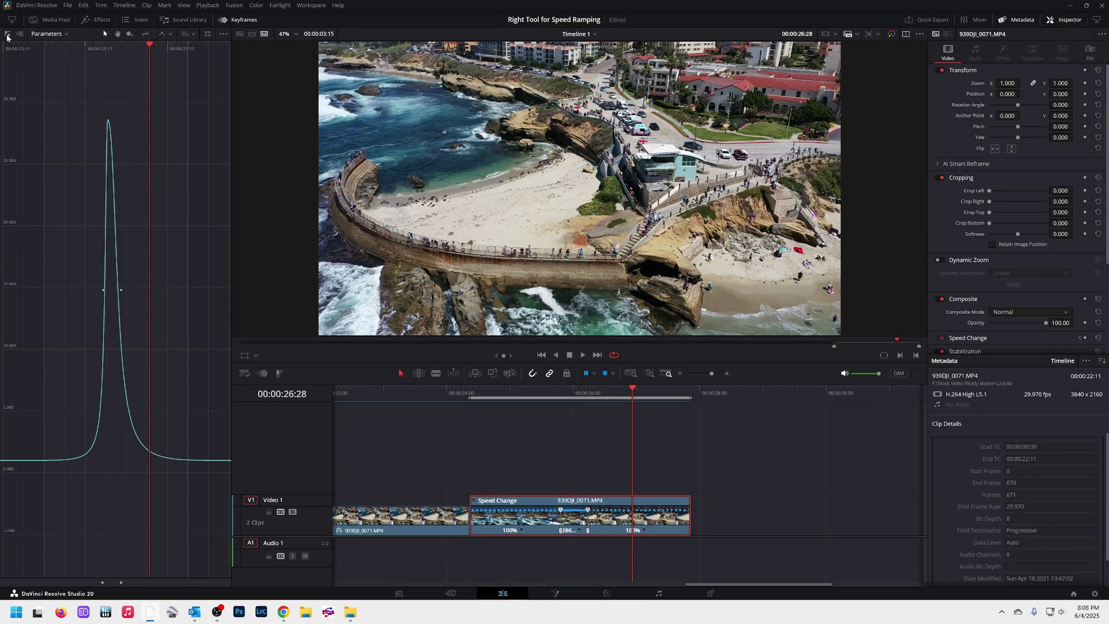
click(510, 388)
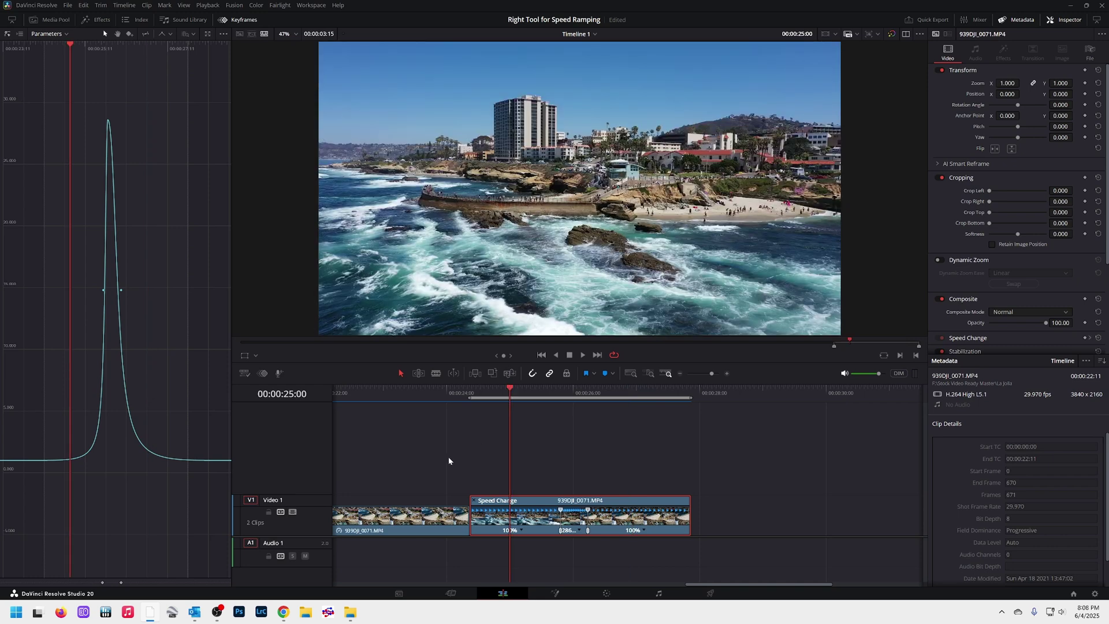
Turn off looped playback, delete the Speed Change clip, save, and close the resulting gap
click(613, 357)
key(Delete)
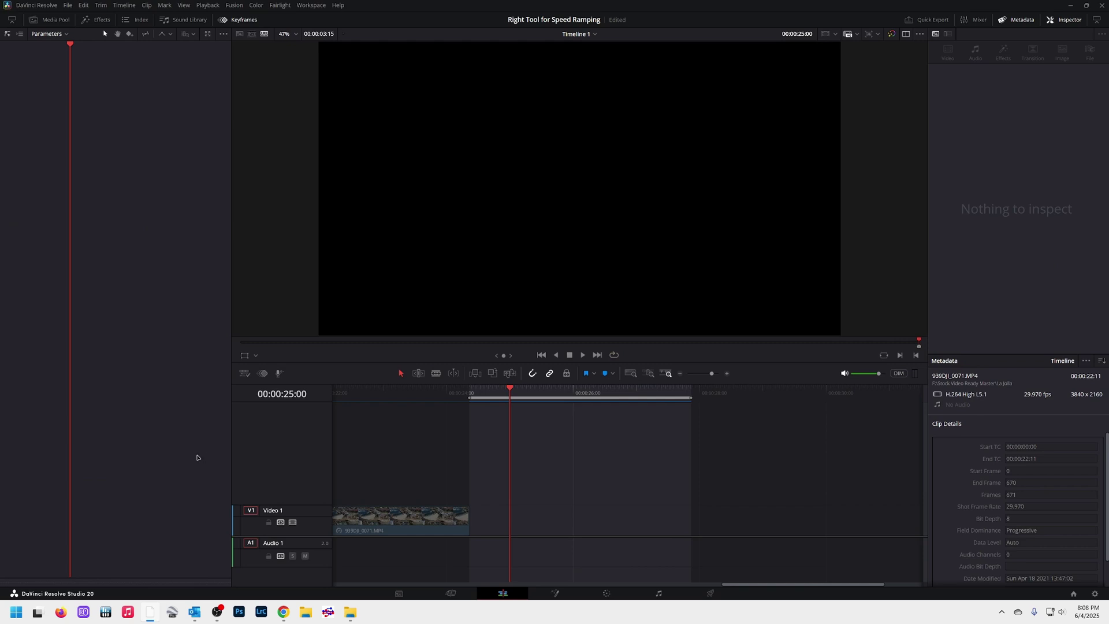
key(ctrl+s)
click(331, 416)
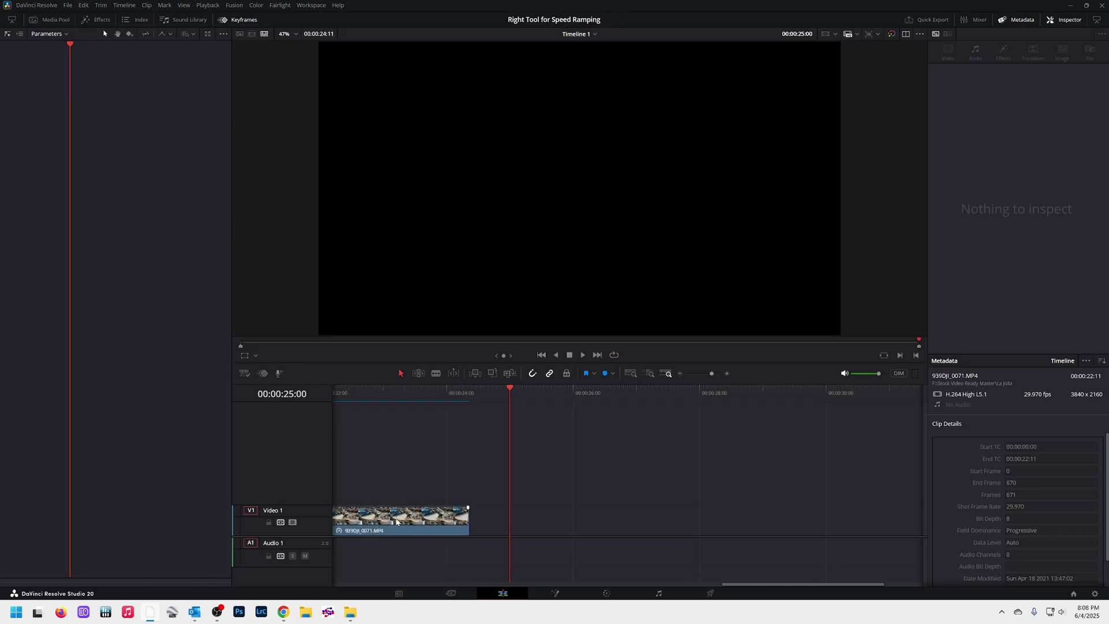
Fit the timeline to view, preview the remaining clip, and park the playhead near 9:17
key(shift+z)
click(522, 396)
key(space)
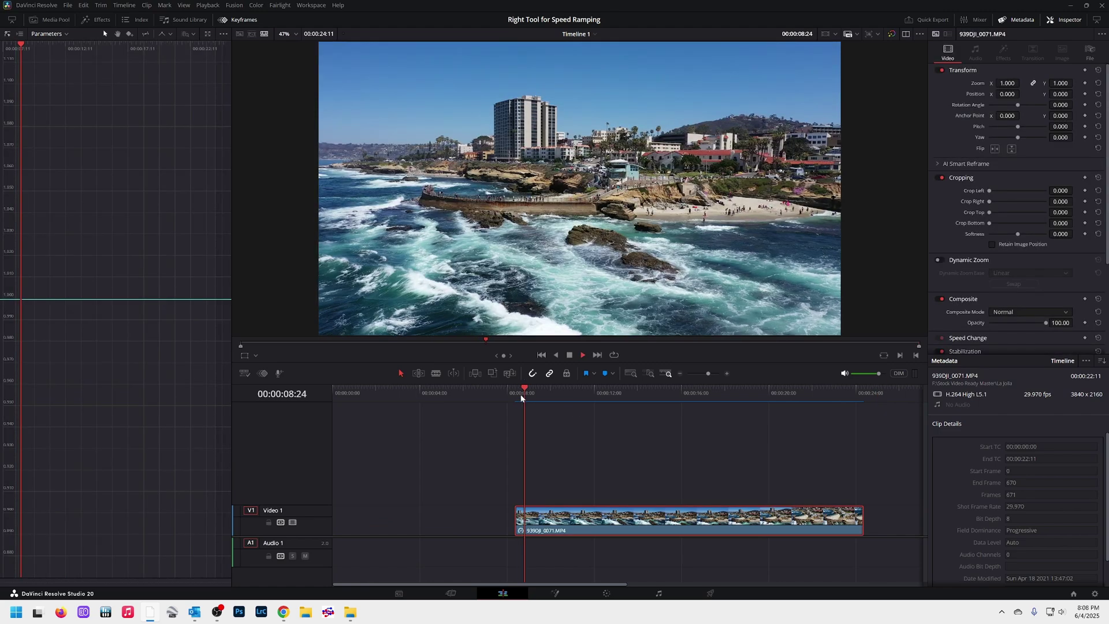
key(space)
click(534, 395)
mouse_move(534, 395)
mouse_down()
mouse_move(522, 396)
mouse_move(541, 400)
mouse_up()
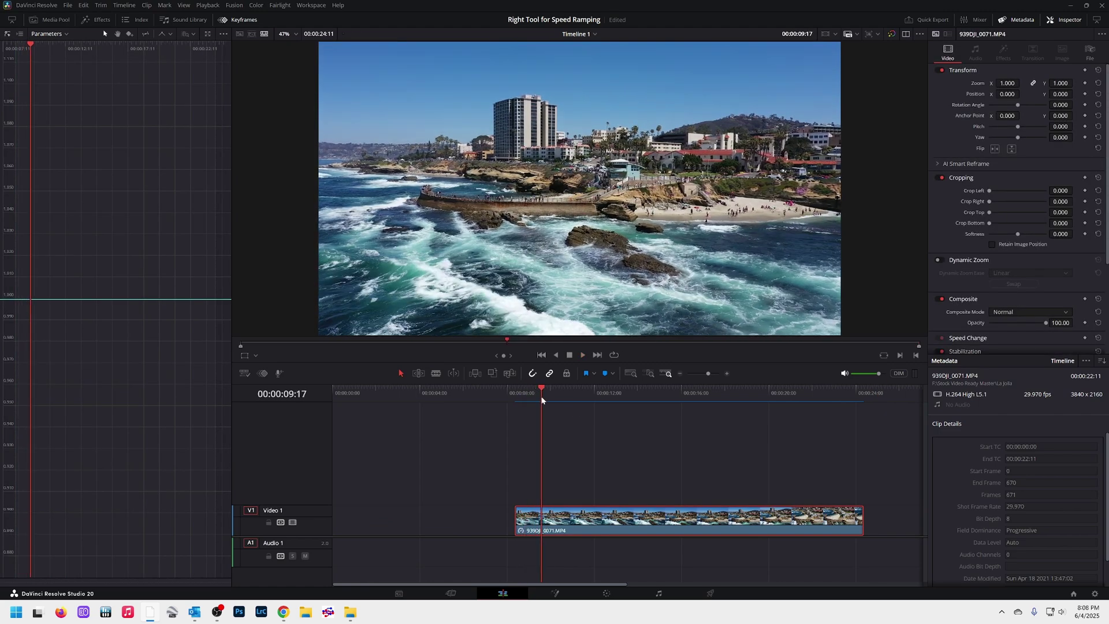
Show Retime Controls on the drone clip and add a speed point at about 9 seconds
right_click(586, 523)
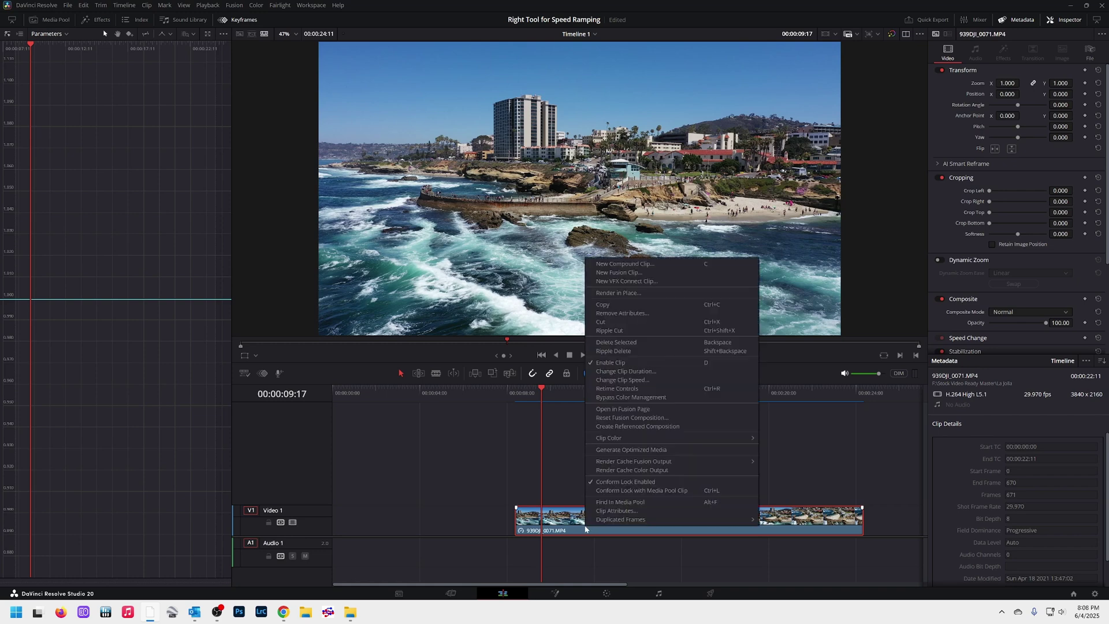
click(623, 390)
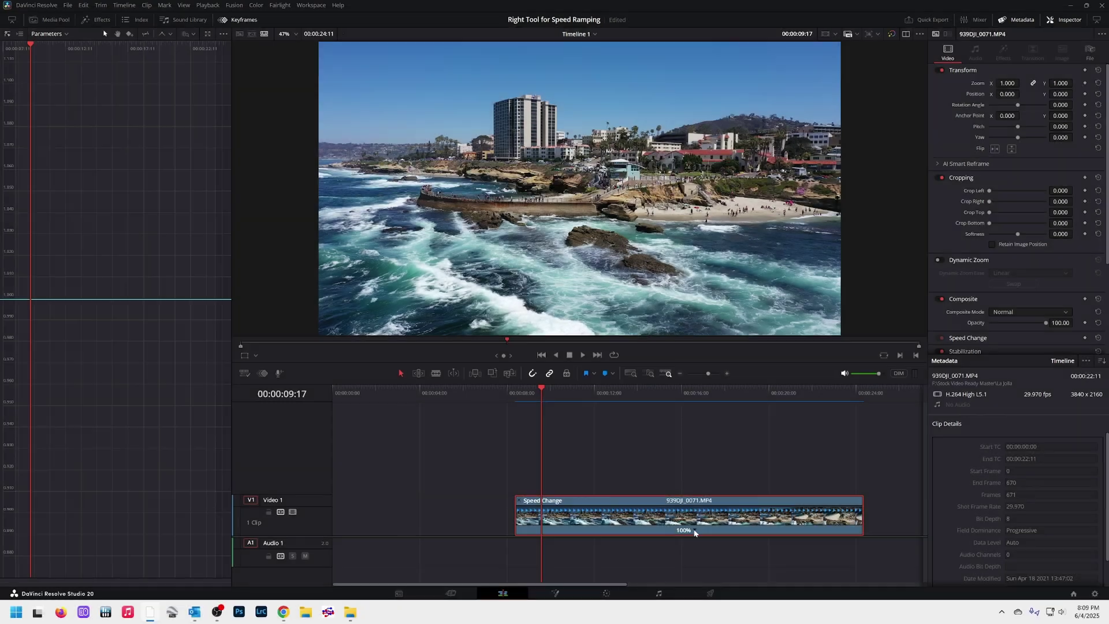
click(695, 530)
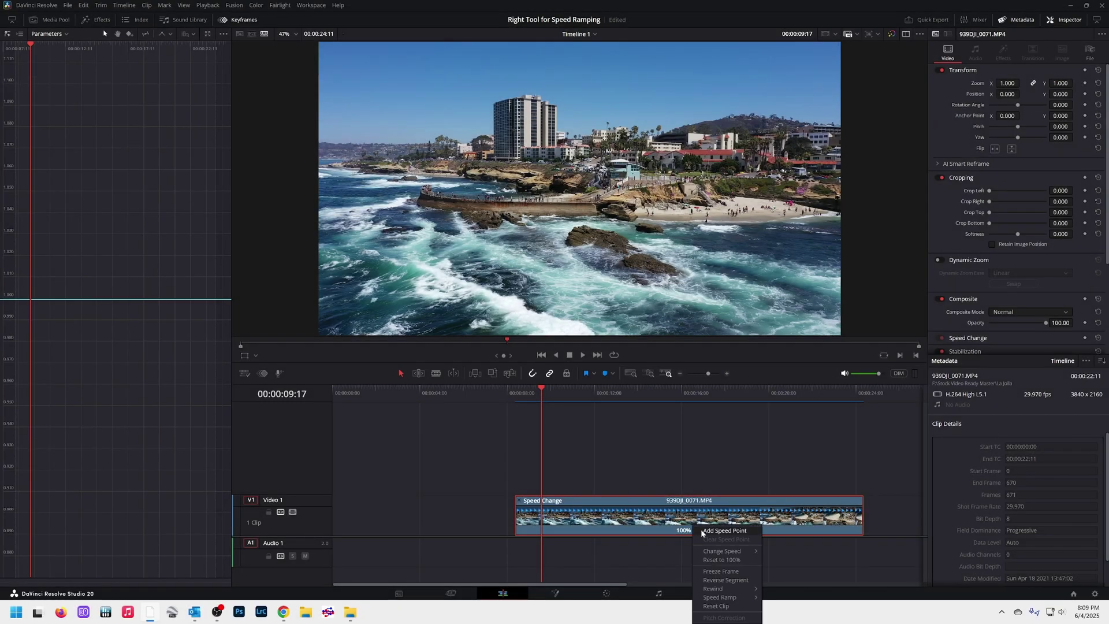
click(716, 531)
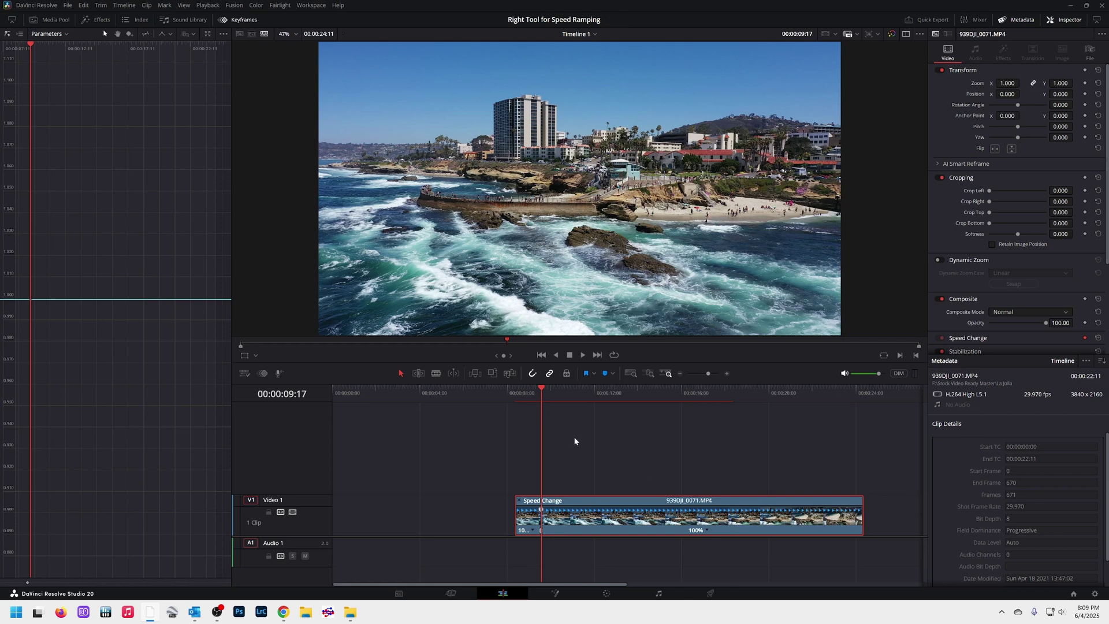
Add a second speed point at 22:04 and drag its handle left to speed up the middle
drag(540, 388, 815, 402)
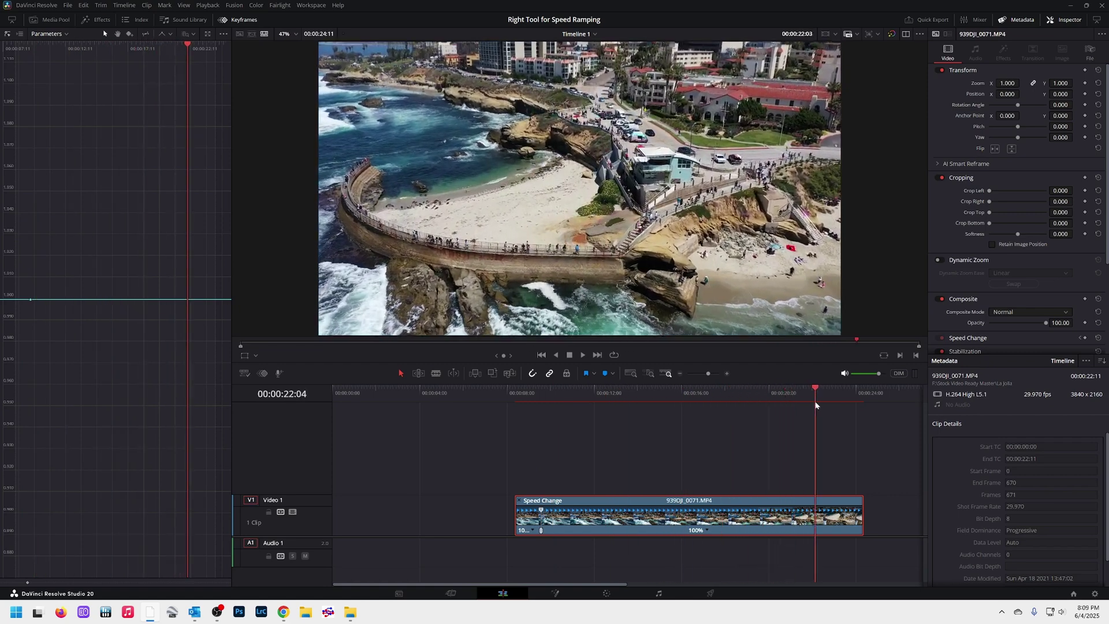
click(708, 529)
click(725, 533)
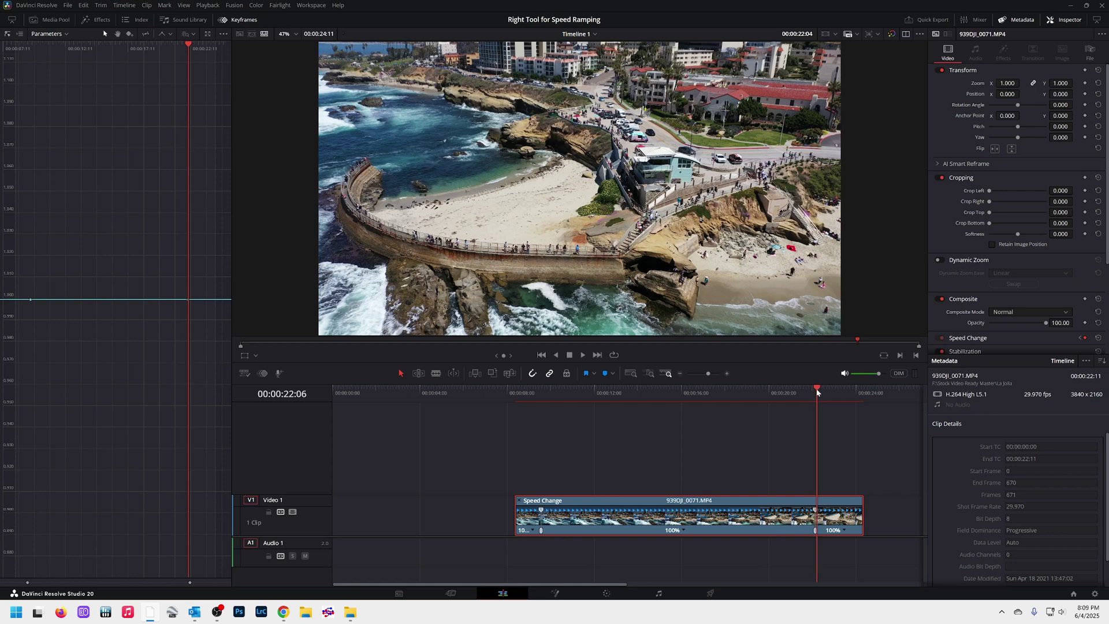
drag(816, 388, 836, 389)
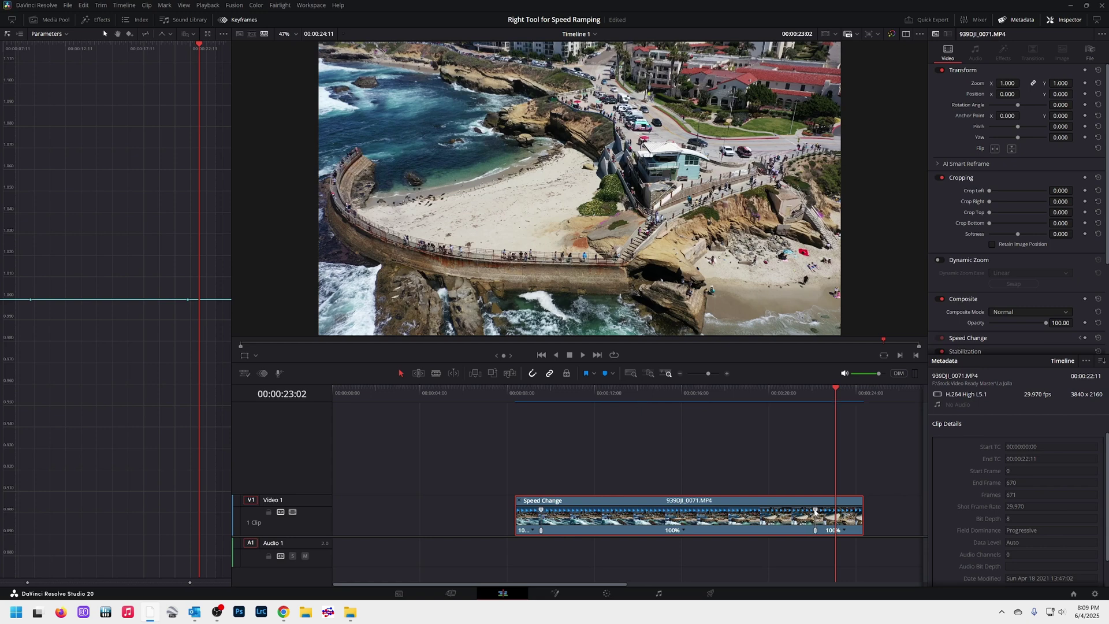
drag(815, 511, 548, 515)
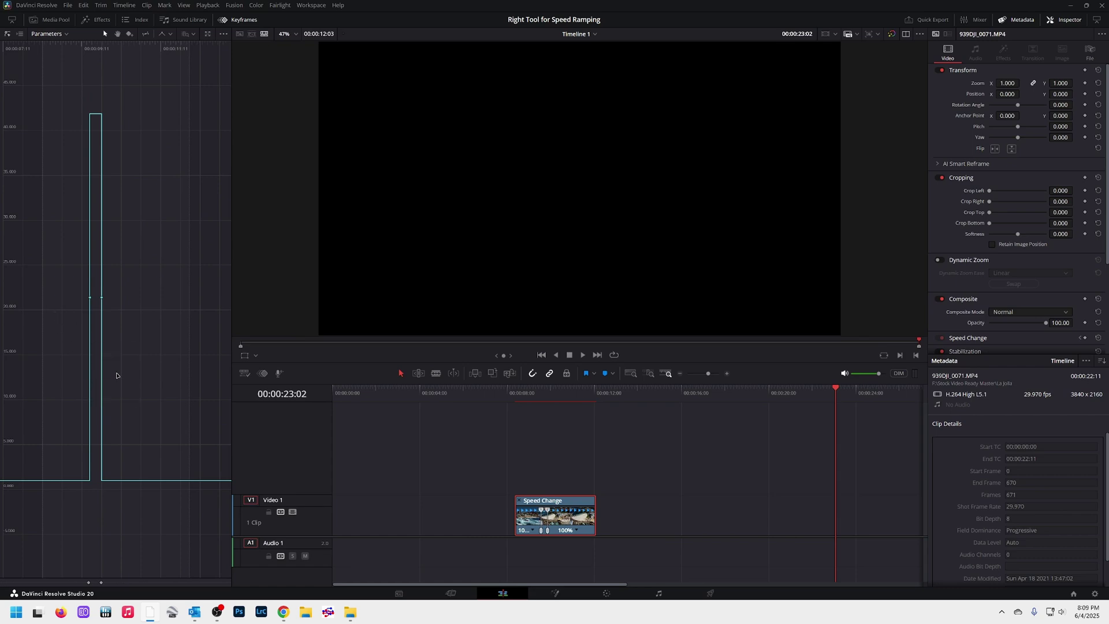
Undo and redo the speed change, then speed up the middle section even more
key(ctrl+z)
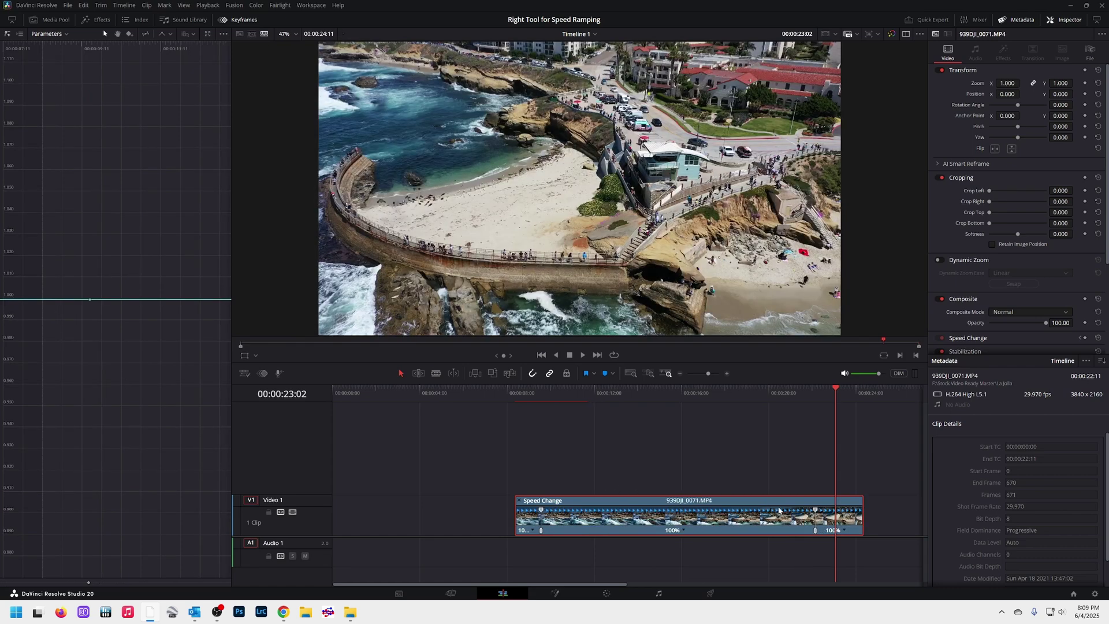
key(ctrl+shift+z)
drag(778, 516, 559, 510)
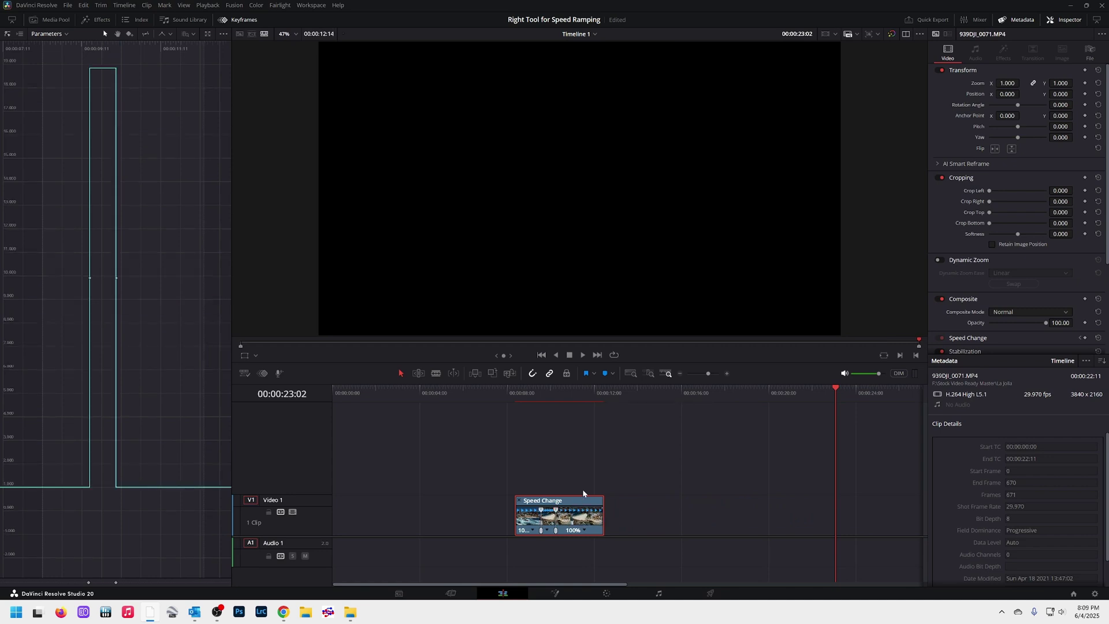
Replay the ramp from 00:00:08, stop at 00:00:11:15, and deselect the speed curve
click(518, 394)
key(space)
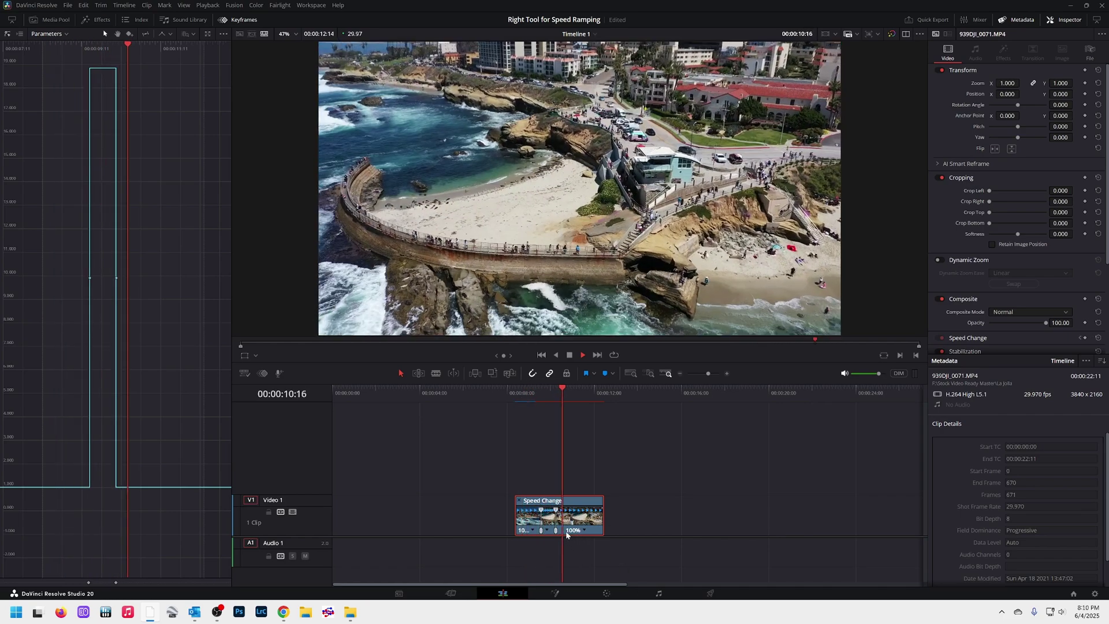
click(519, 395)
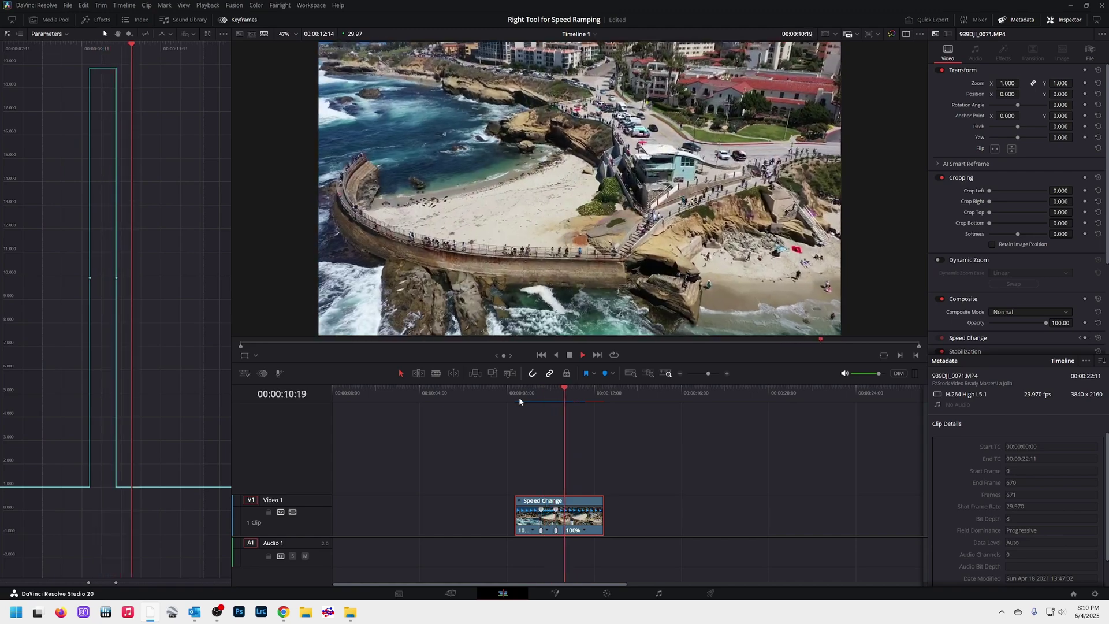
click(519, 397)
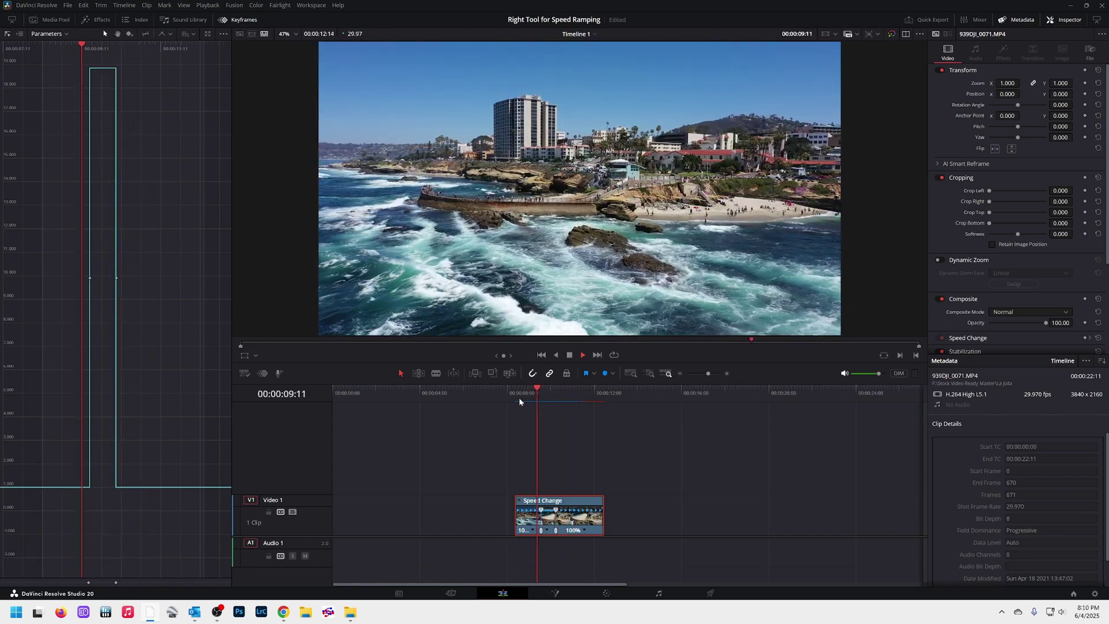
key(space)
click(130, 242)
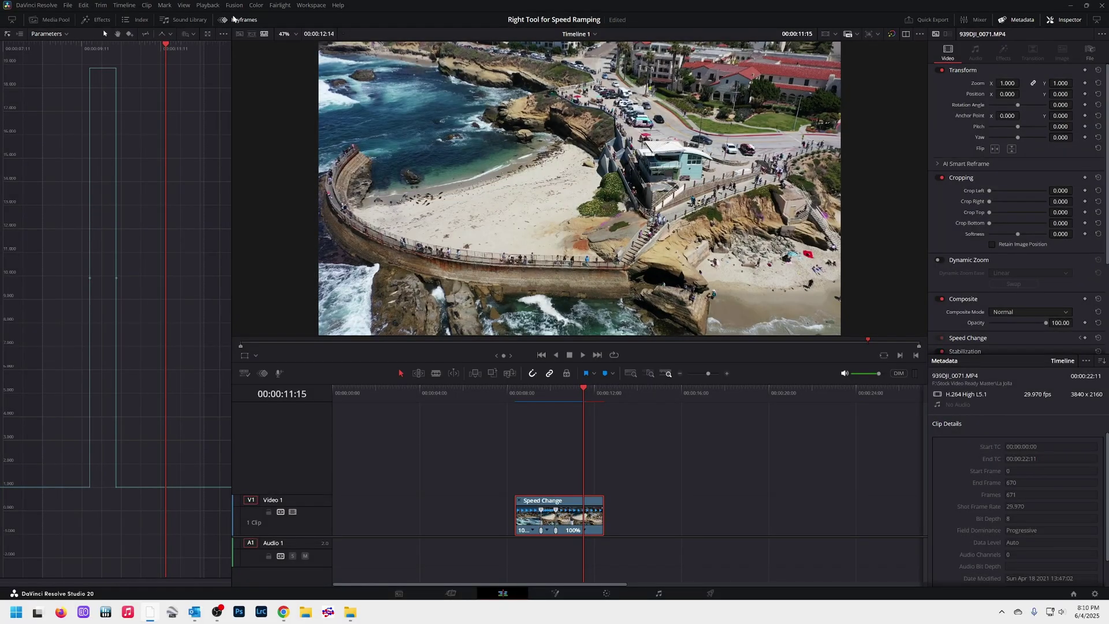
Reopen the keyframe editor, check both keyframes' interpolation options, and widen the curve editor panel
click(223, 20)
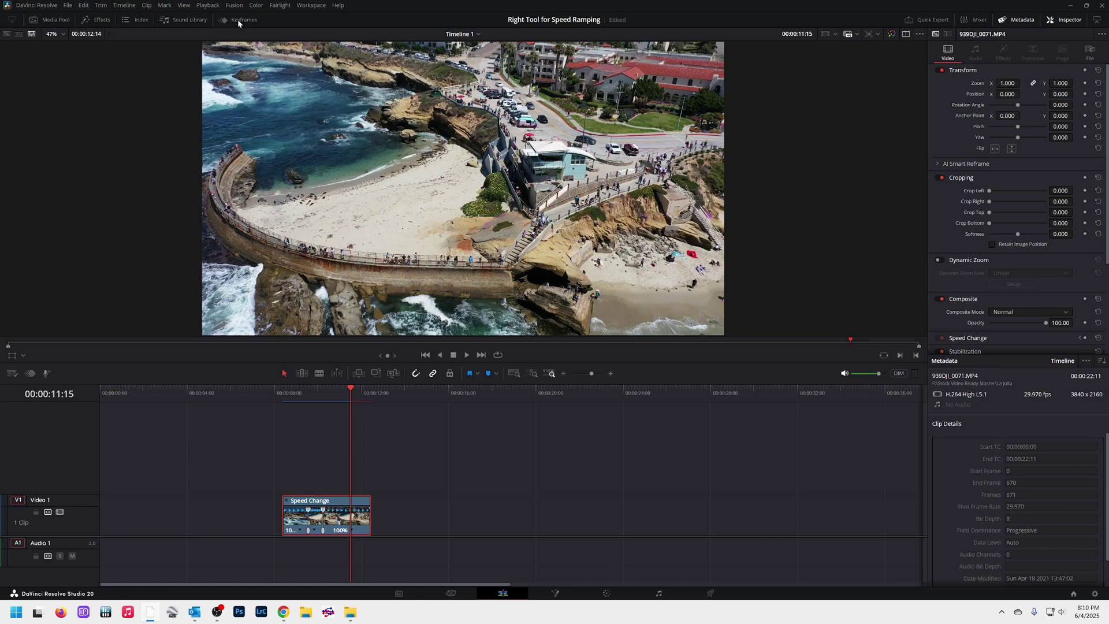
click(238, 19)
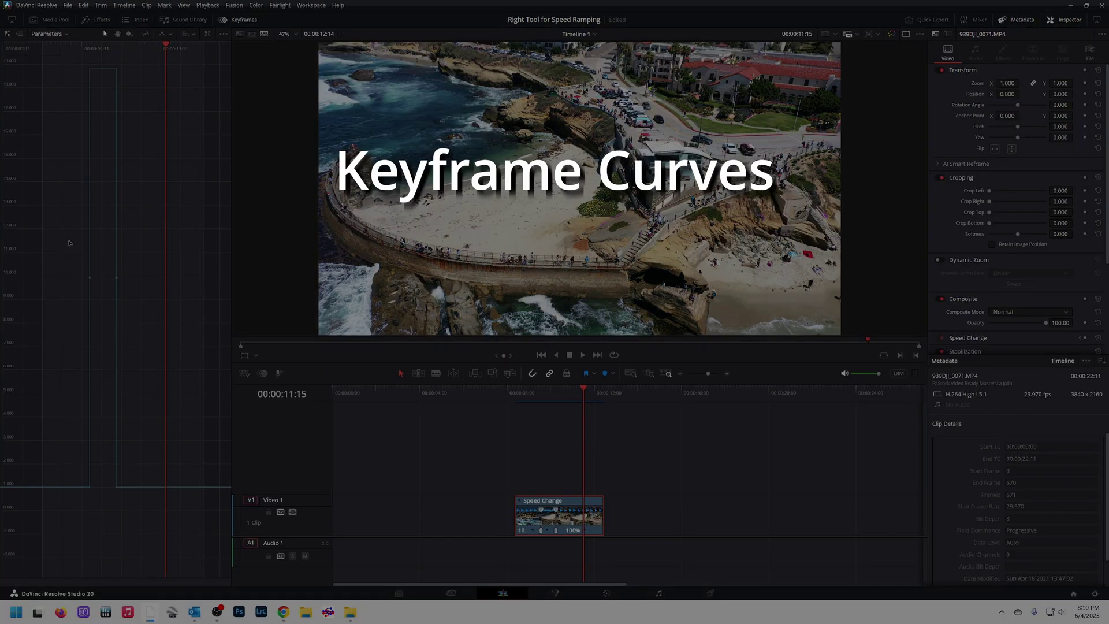
drag(69, 242, 154, 328)
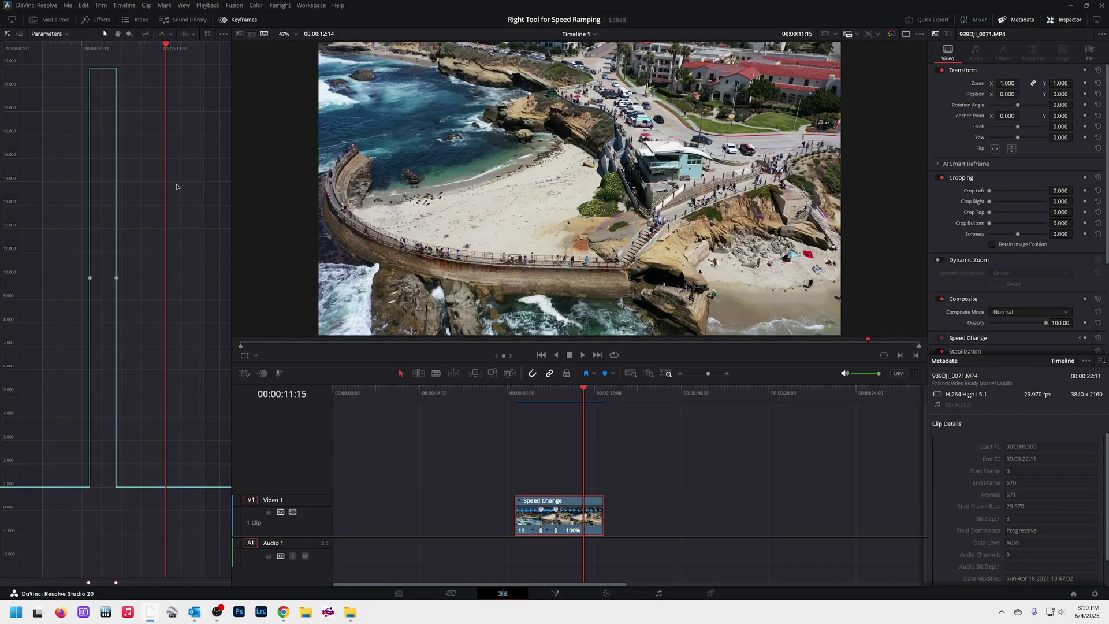
click(171, 35)
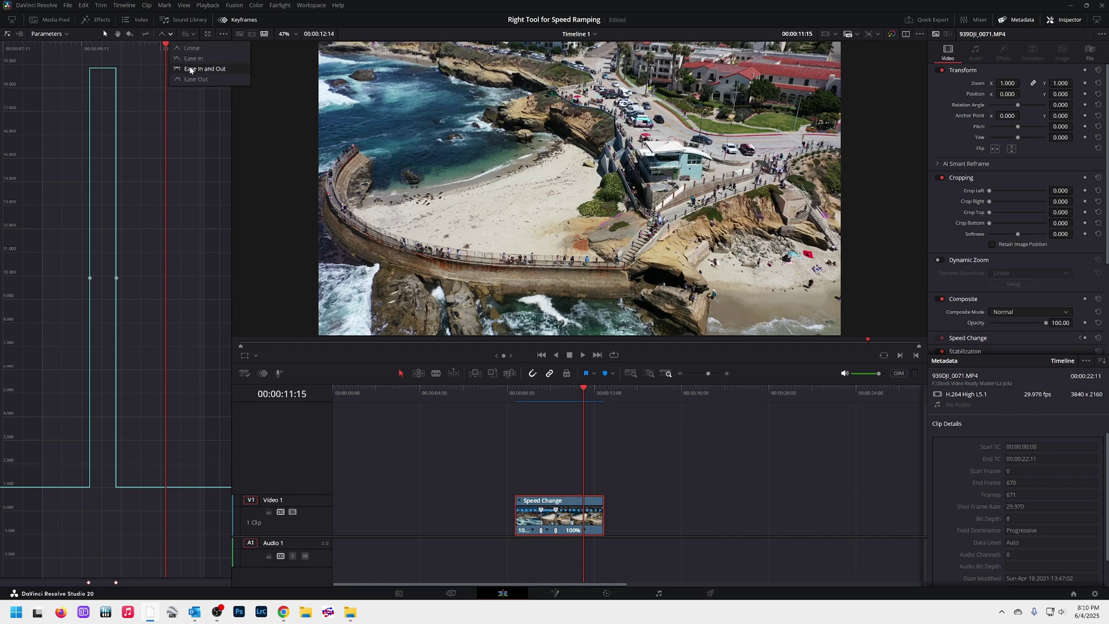
click(197, 176)
drag(231, 171, 342, 186)
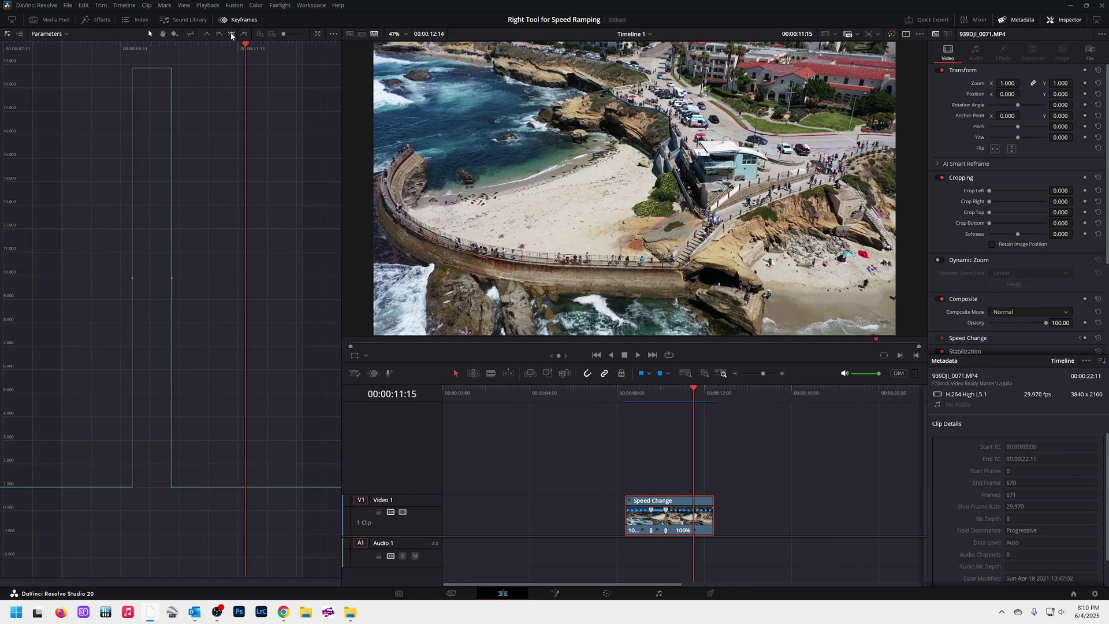
Apply Ease In and Out to both speed keyframes and stretch each Bézier handle outward
drag(104, 248, 245, 326)
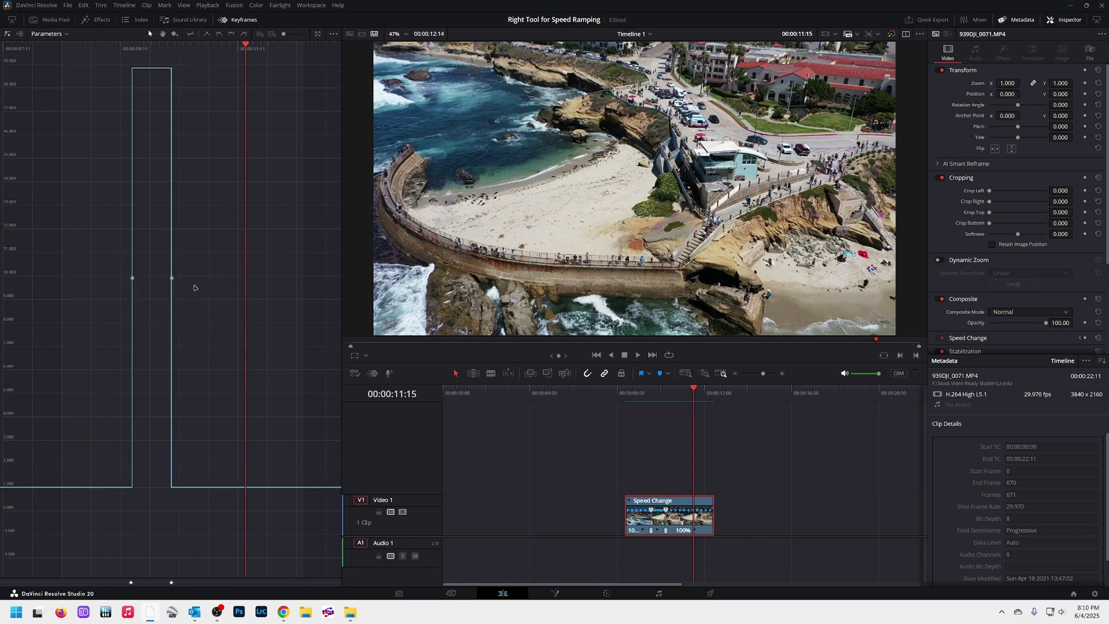
click(231, 35)
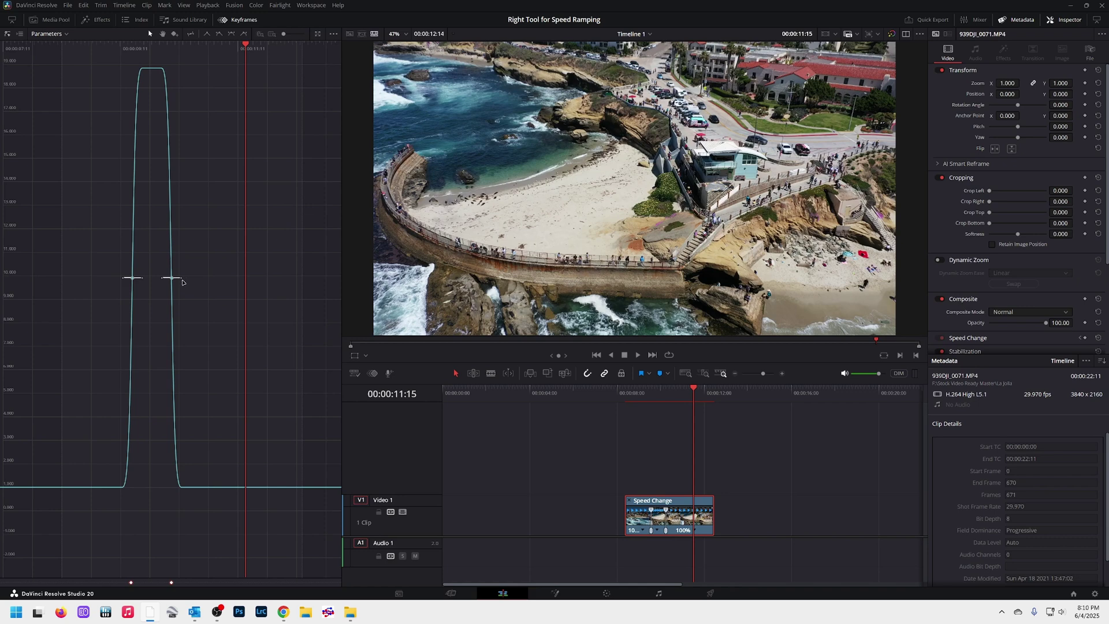
drag(181, 280, 263, 278)
click(133, 279)
drag(123, 279, 32, 279)
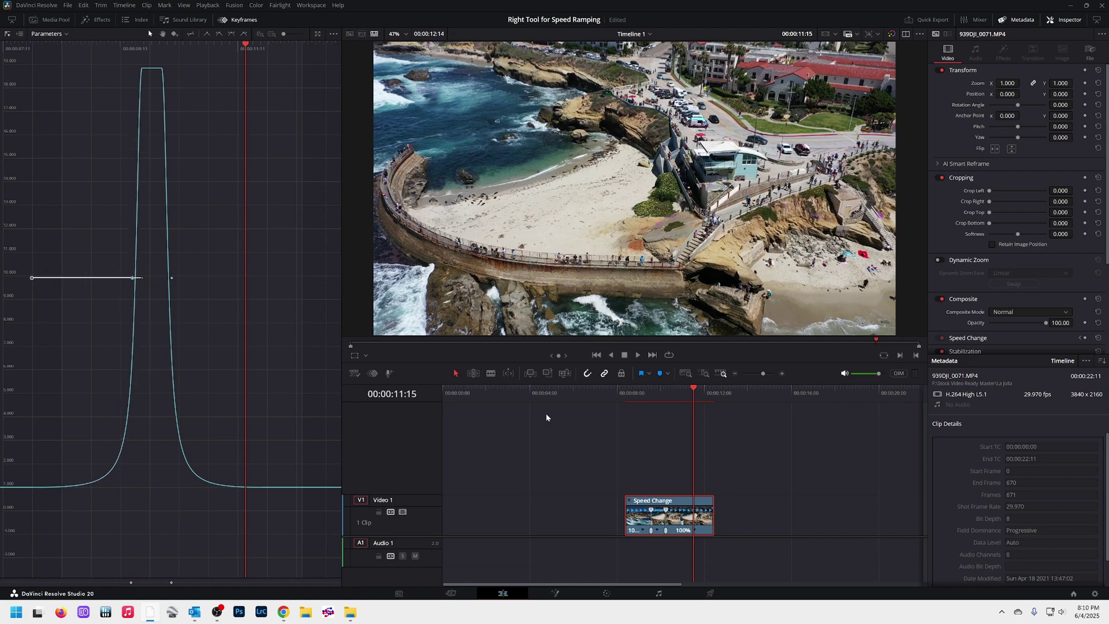
Replay the smoothed ramp from just before 00:00:08
click(631, 392)
key(space)
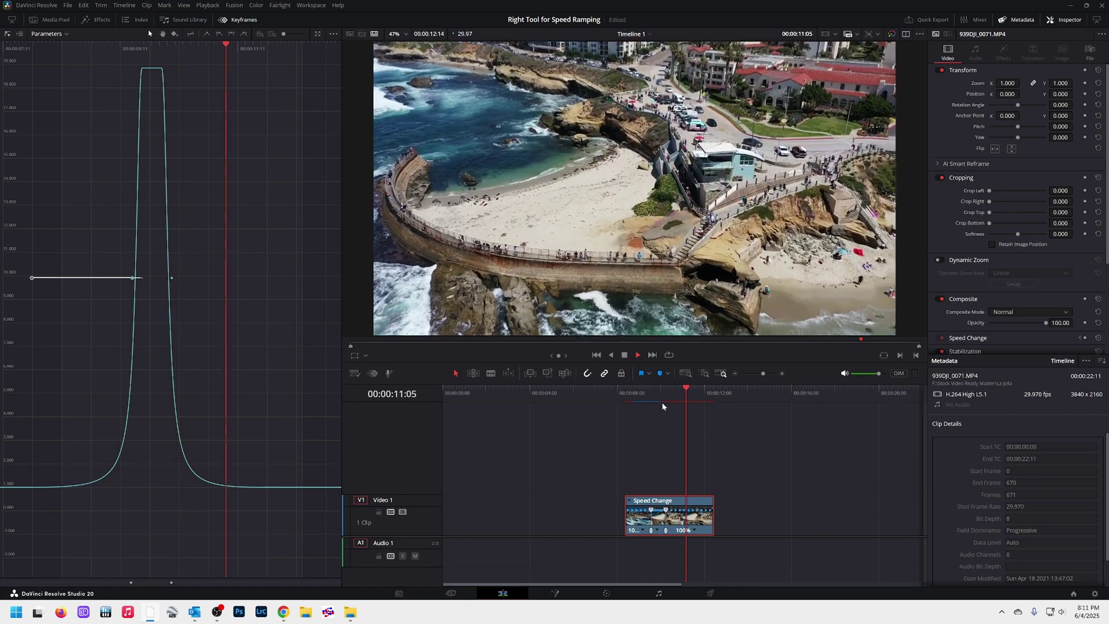
click(632, 395)
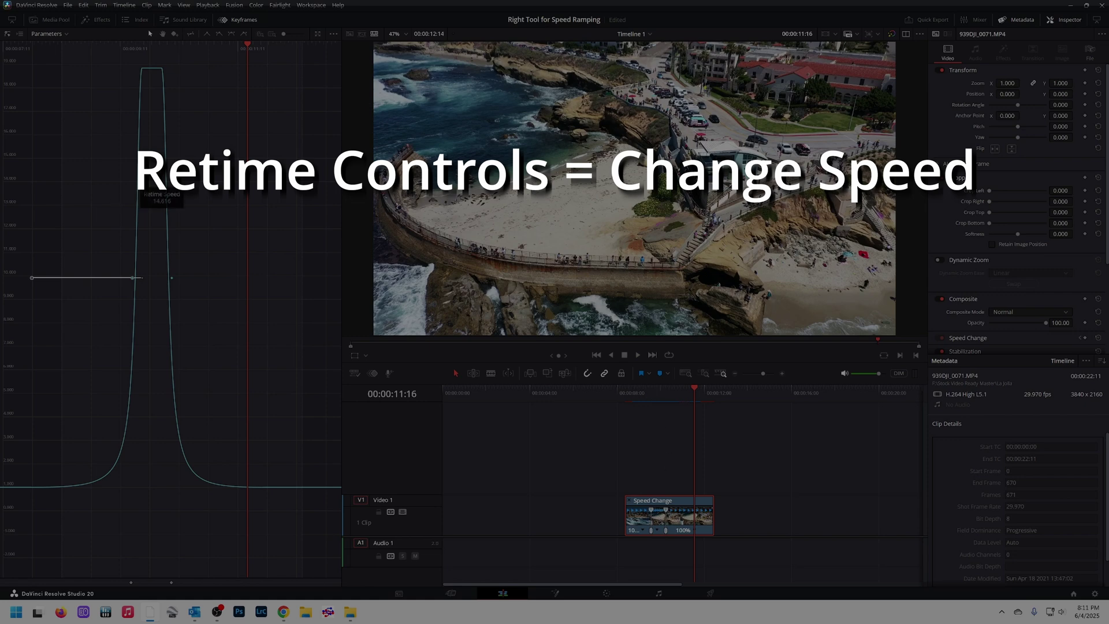
click(144, 251)
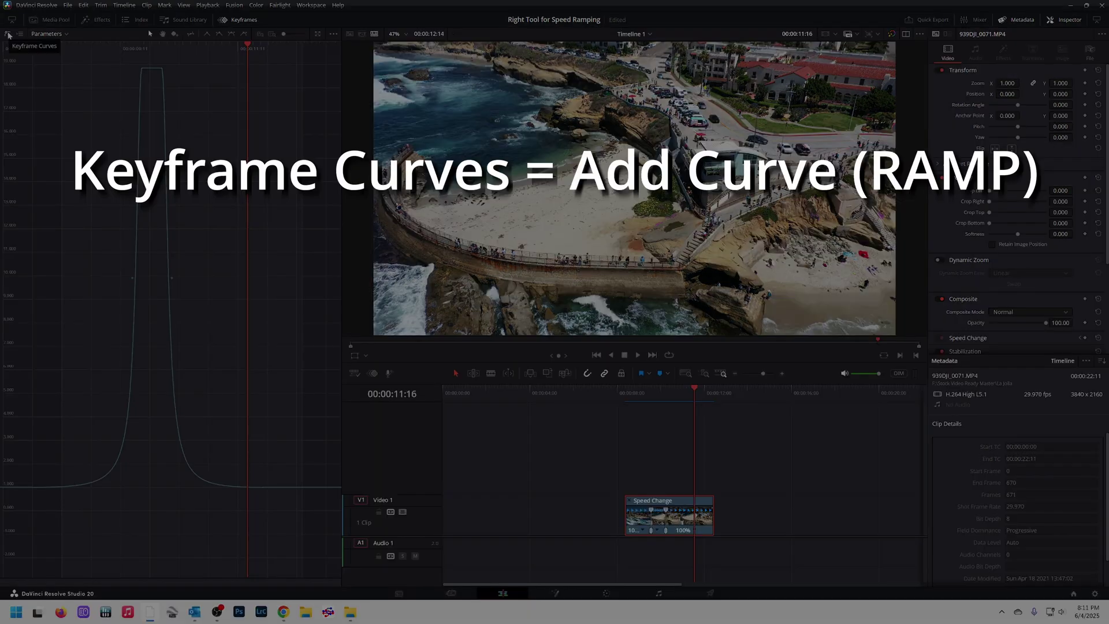
click(634, 394)
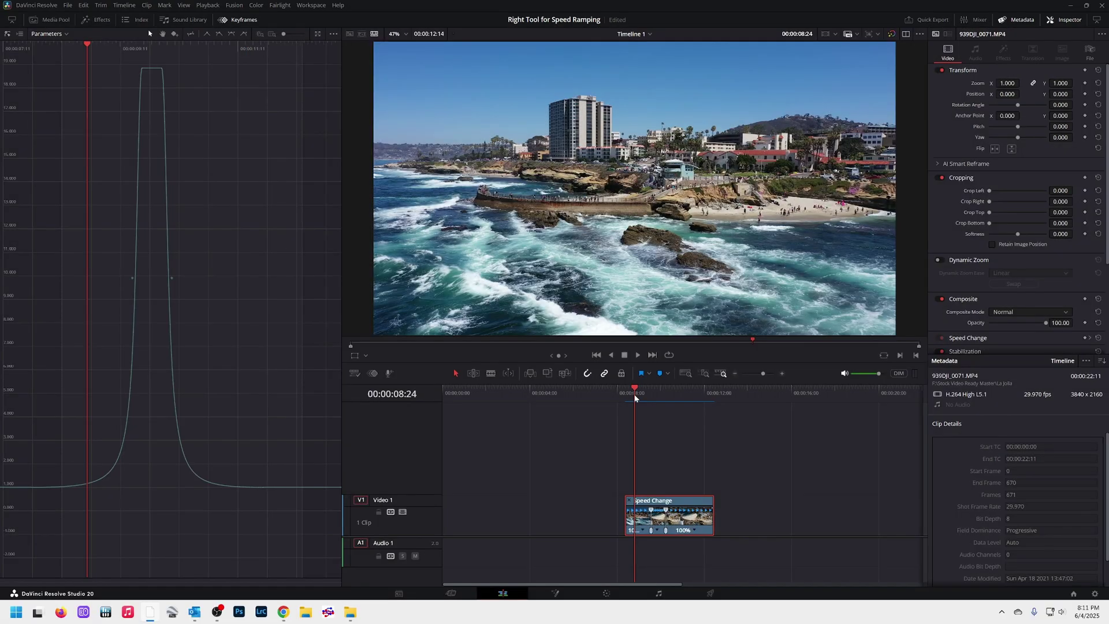
key(space)
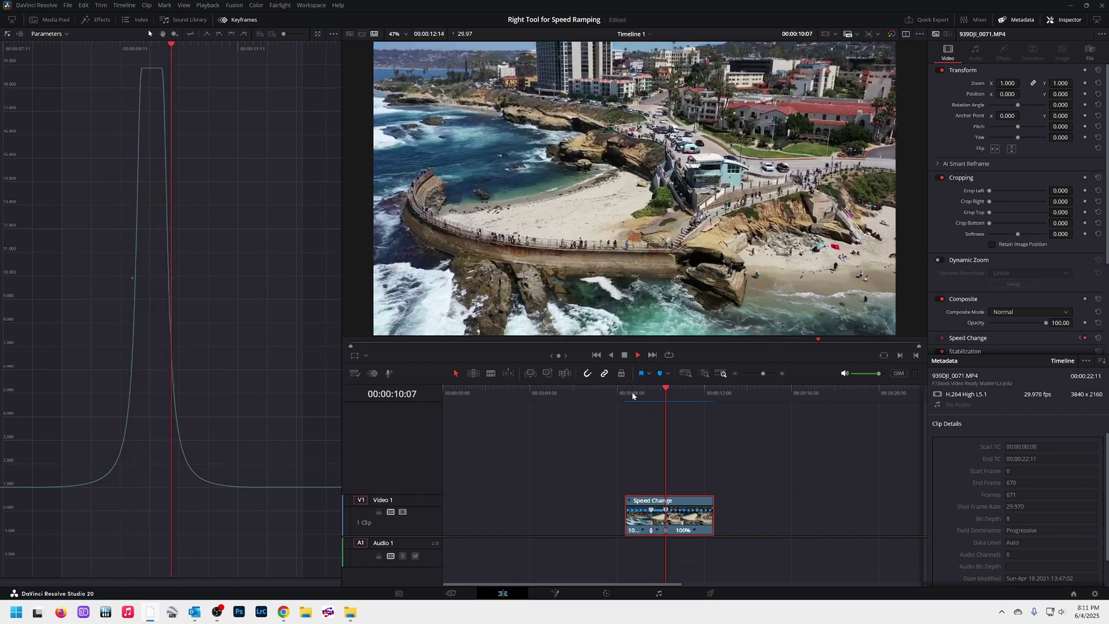
click(632, 392)
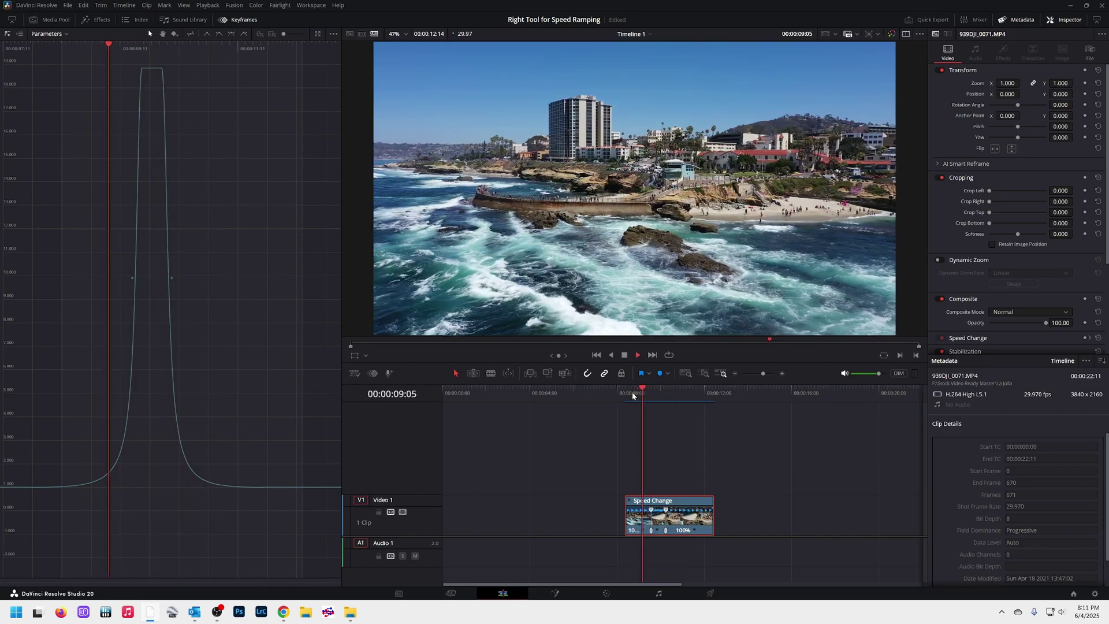
key(space)
click(633, 391)
key(space)
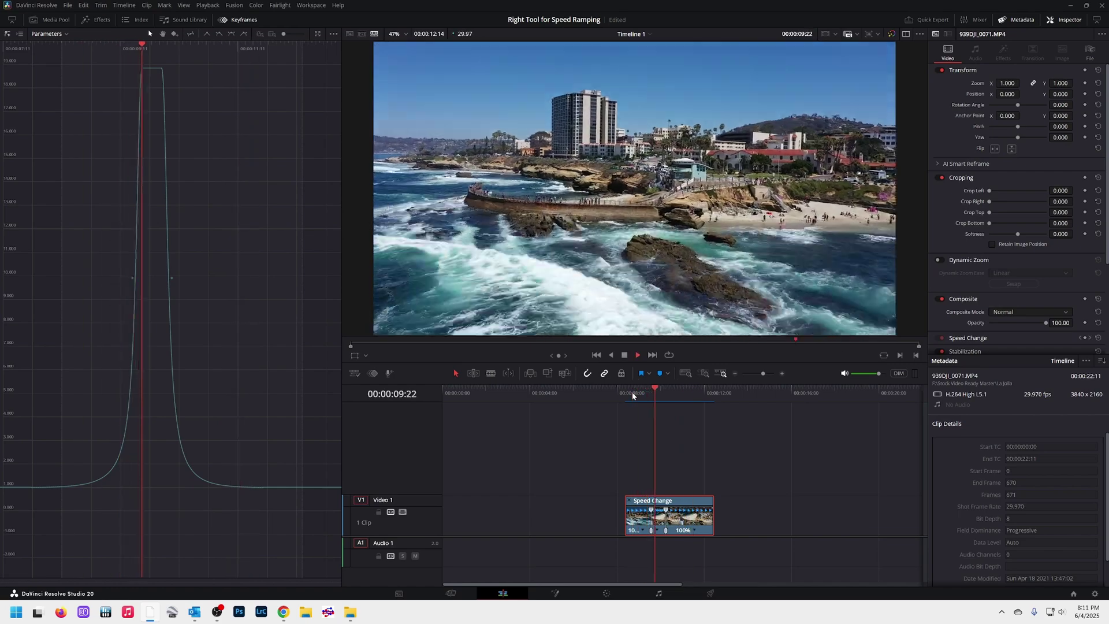
click(632, 391)
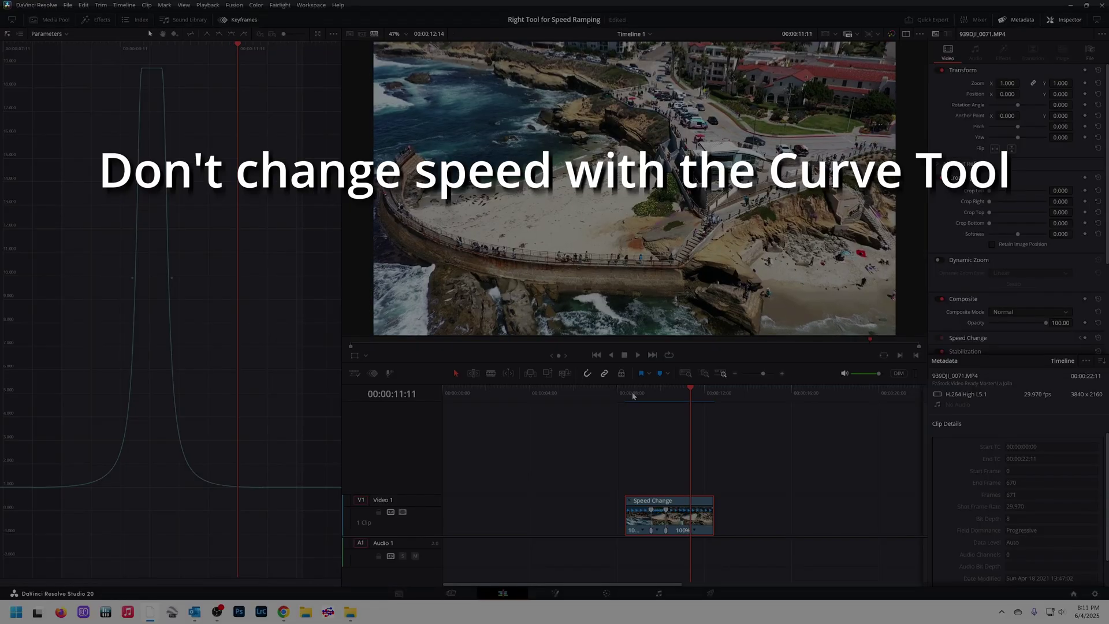
key(space)
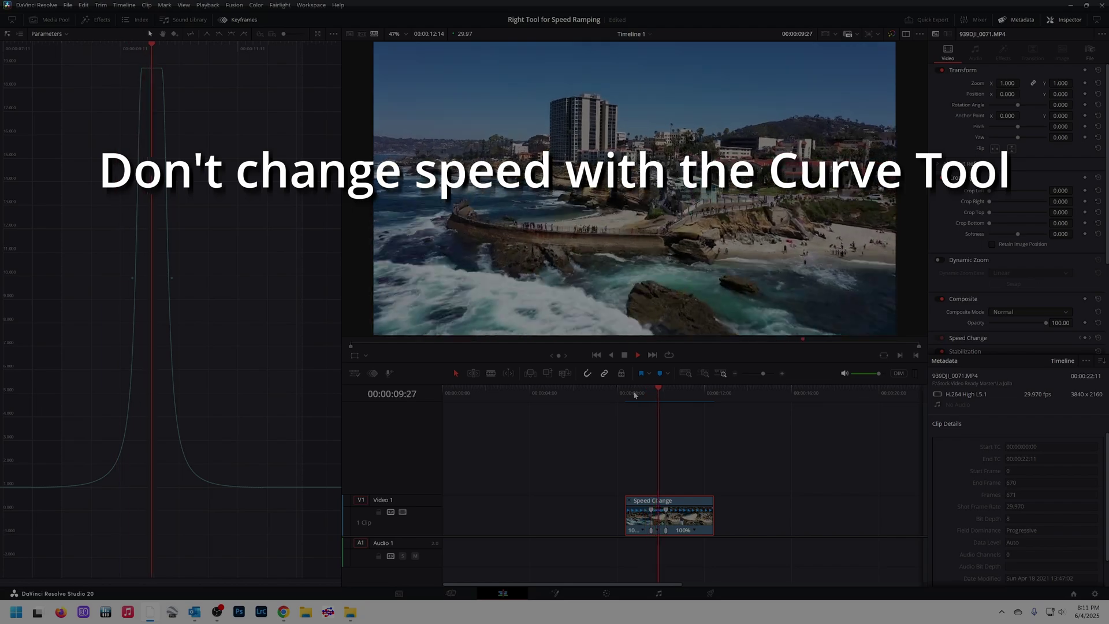